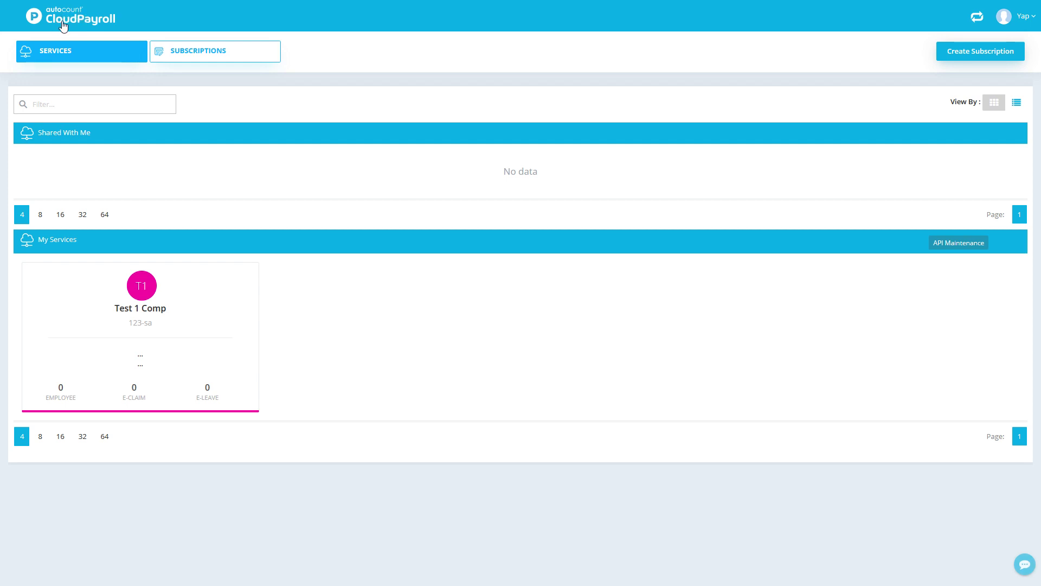
# - Start a new subscription on the Premium 12-month plan and set the Payroll headcount to 20
pyautogui.click(74, 26)
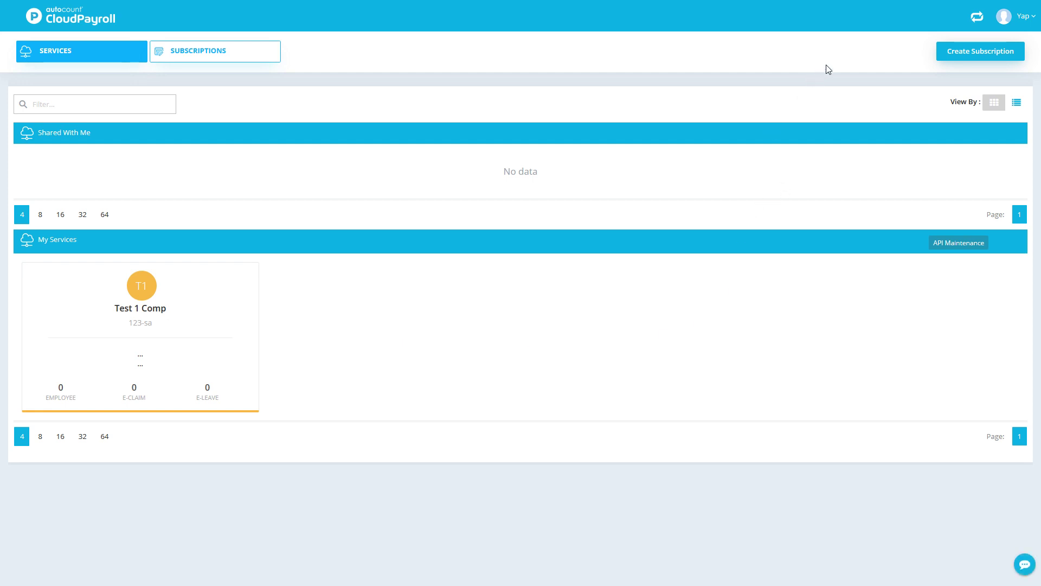
pyautogui.click(993, 51)
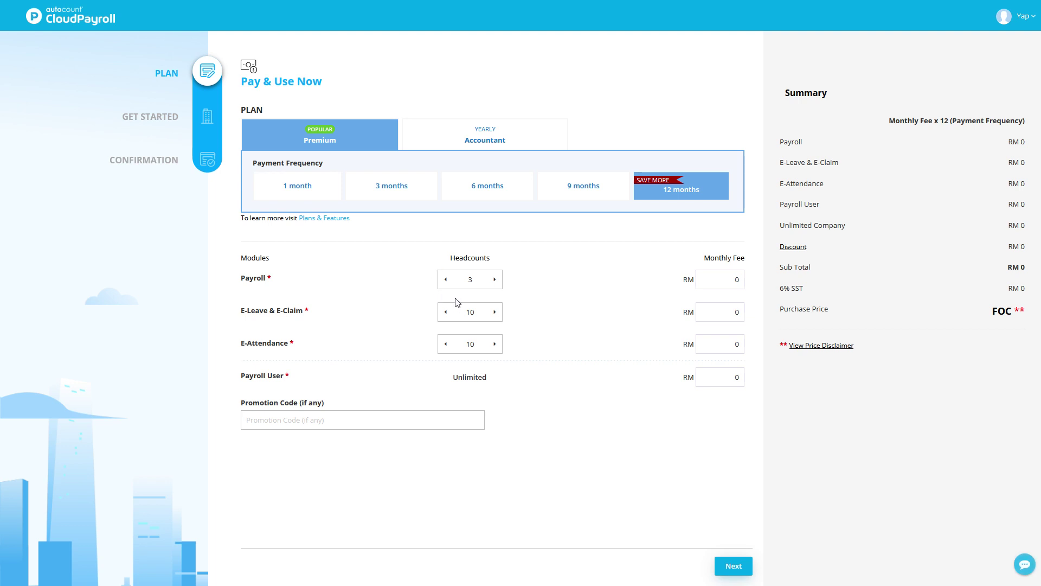
pyautogui.click(471, 279)
pyautogui.doubleClick(468, 287)
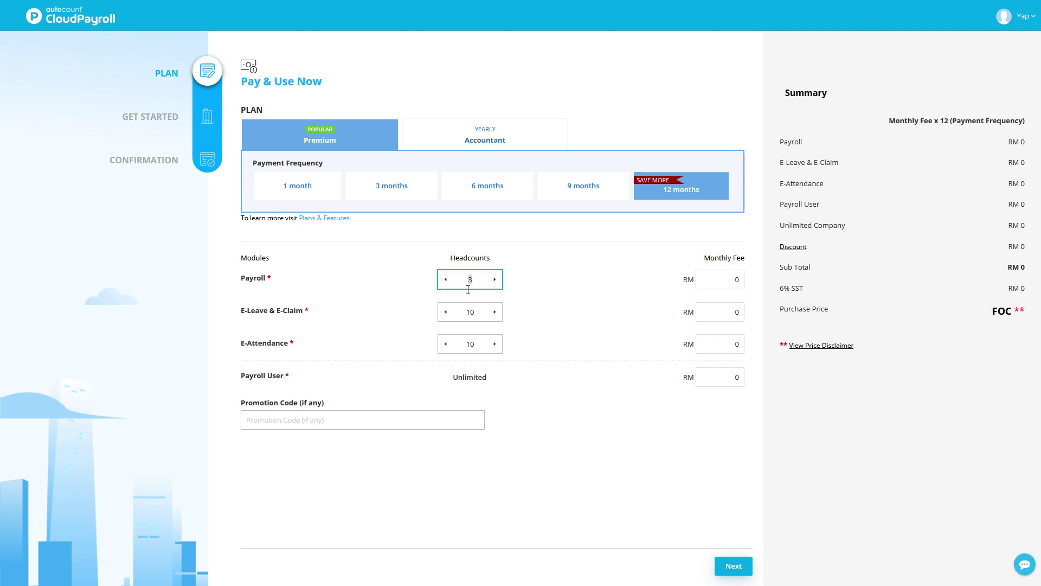
pyautogui.write('20')
pyautogui.click(510, 266)
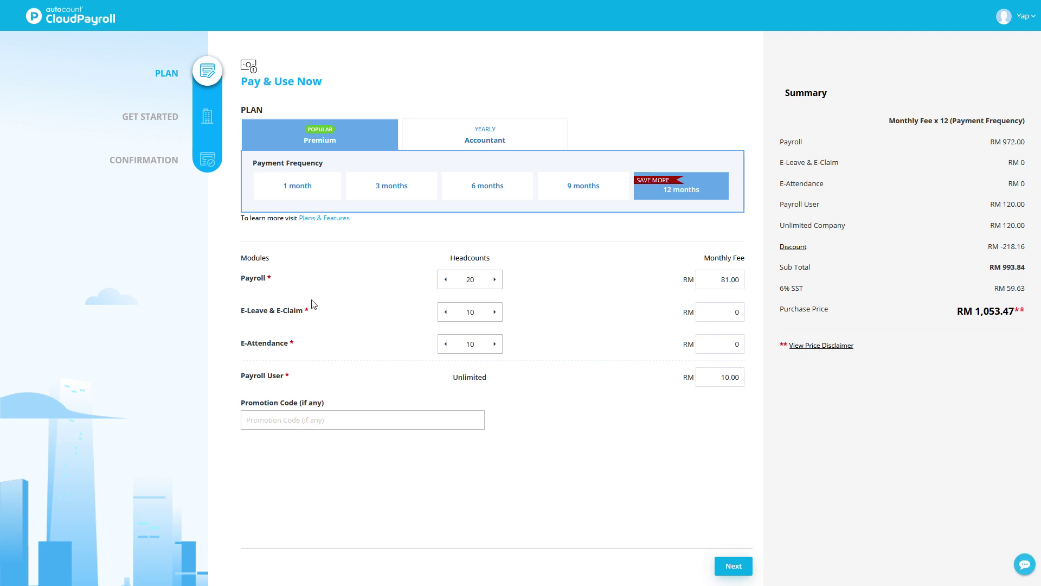
# - Set the E-Leave & E-Claim headcount to 15 and the E-Attendance headcount to 19, and continue to the company details
pyautogui.click(485, 312)
pyautogui.doubleClick(472, 312)
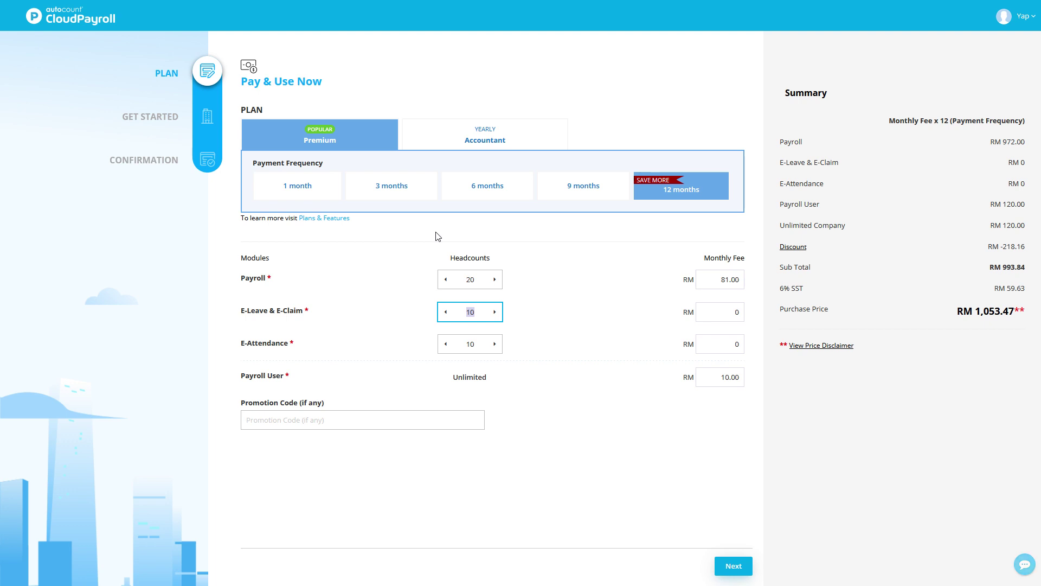
pyautogui.write('1')
pyautogui.click(560, 309)
pyautogui.click(462, 349)
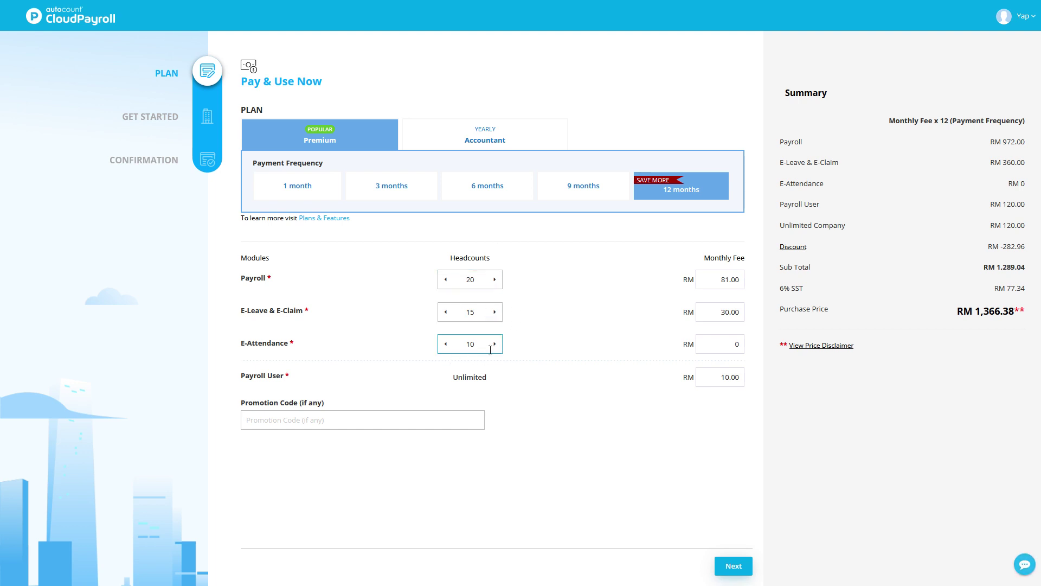
pyautogui.moveTo(490, 349); pyautogui.dragTo(467, 350)
pyautogui.write('19')
pyautogui.click(535, 383)
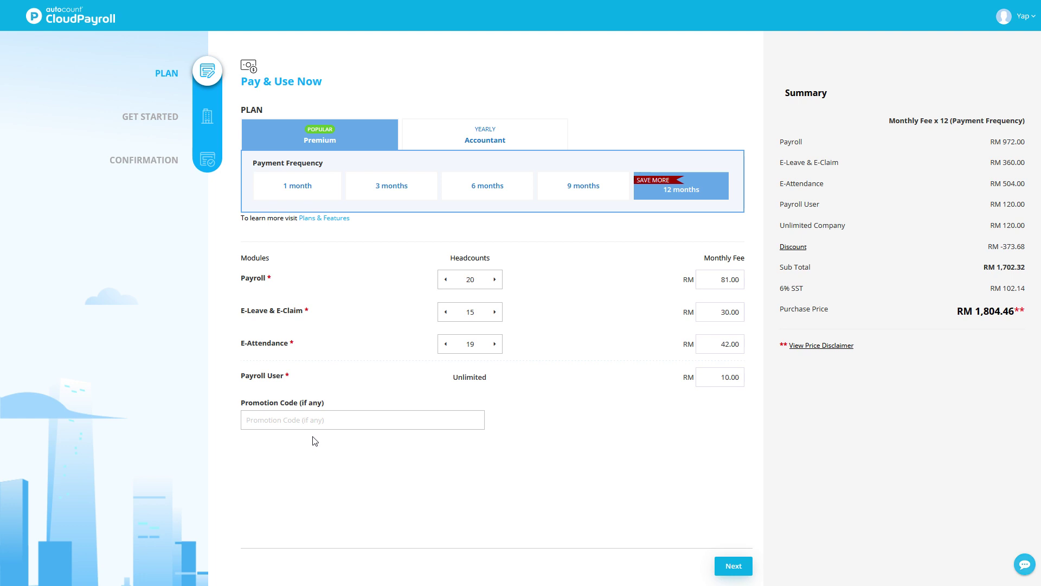
pyautogui.click(726, 566)
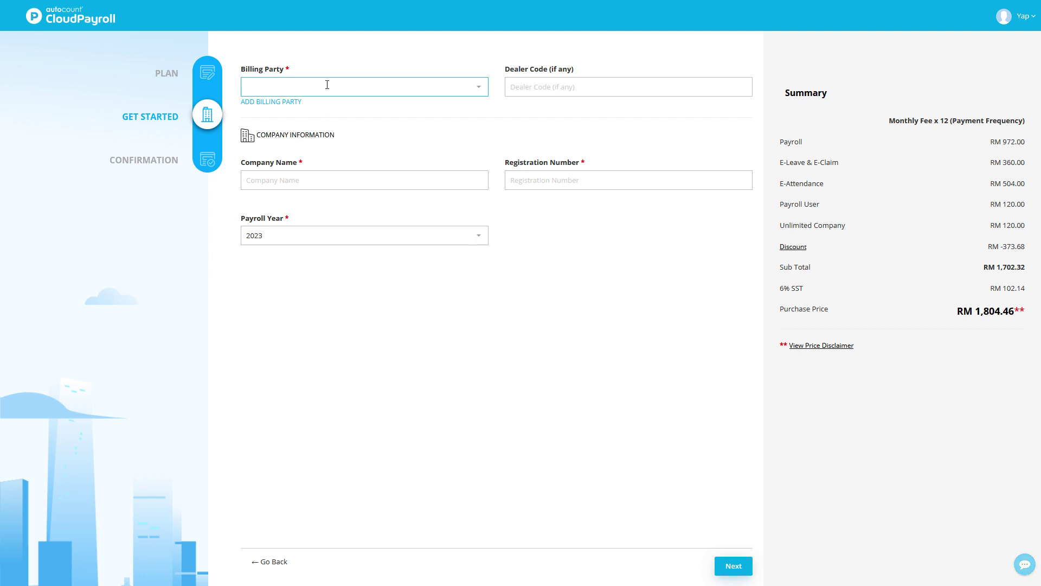
pyautogui.click(268, 103)
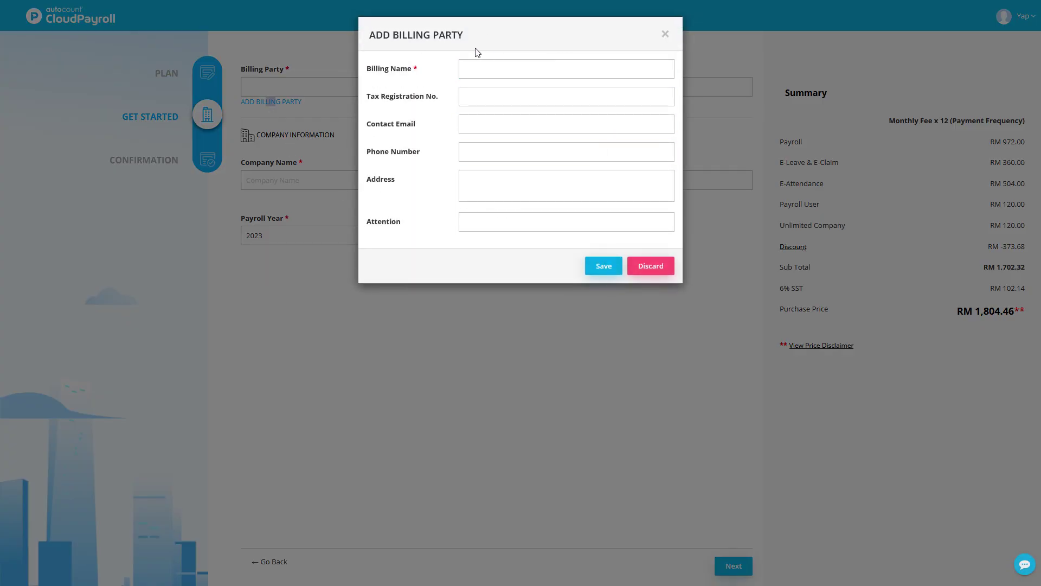
pyautogui.click(504, 71)
pyautogui.click(513, 102)
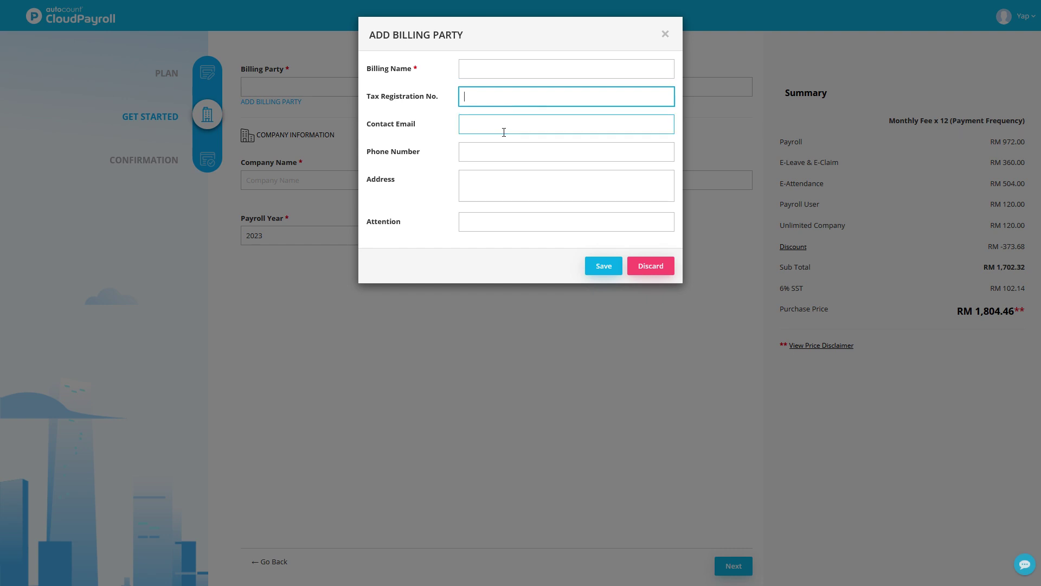
pyautogui.click(503, 130)
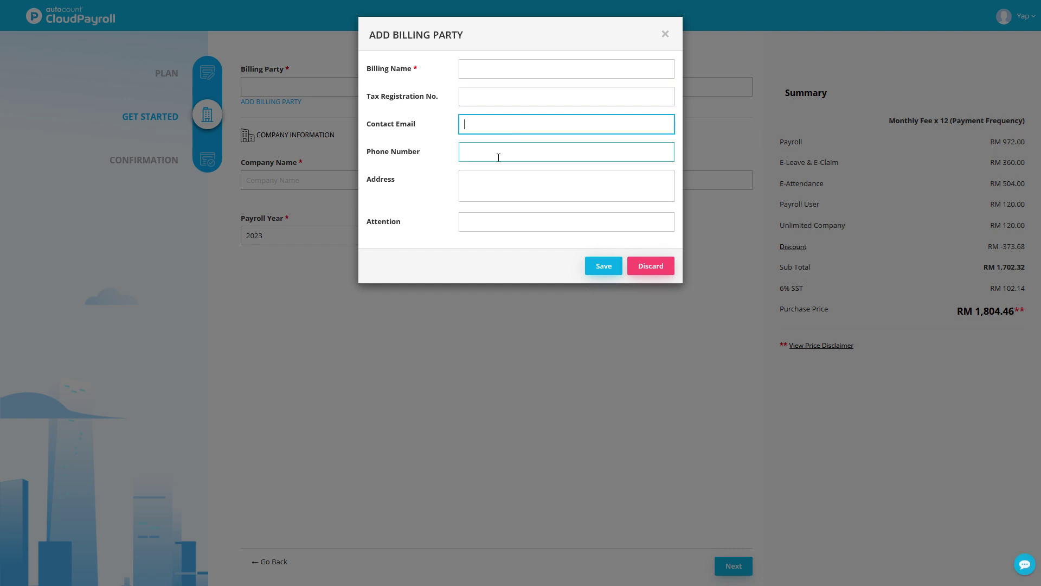
pyautogui.click(464, 225)
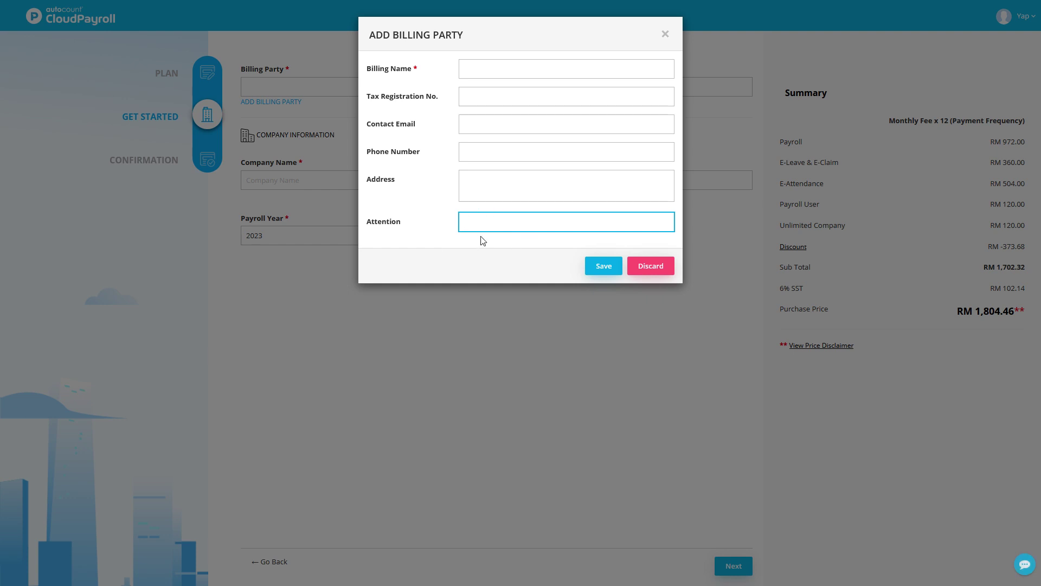
pyautogui.click(645, 266)
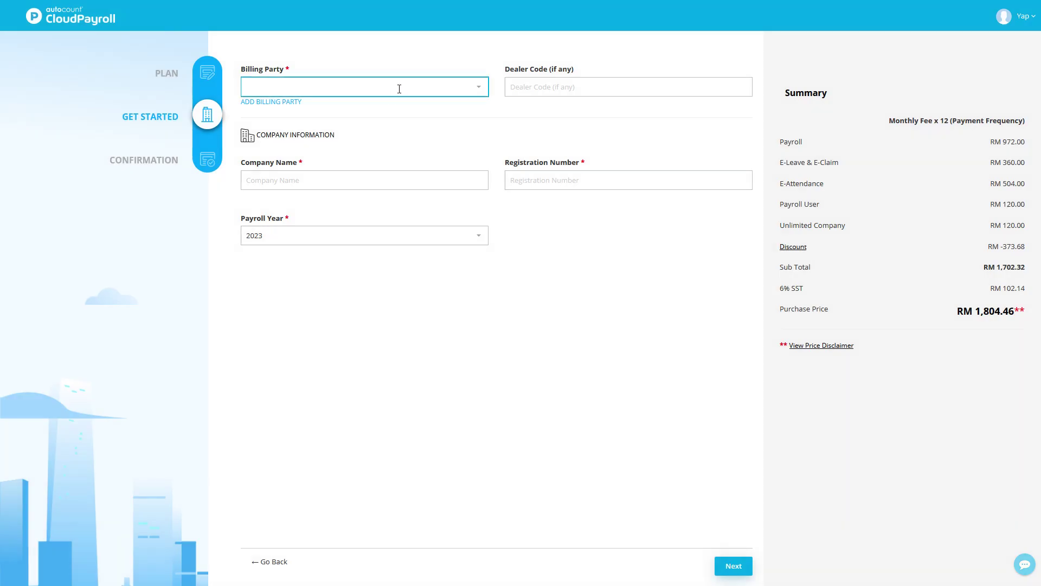
# - Select the existing Finance Dept billing party whose attention is Finance, leaving the dealer code empty
pyautogui.click(397, 89)
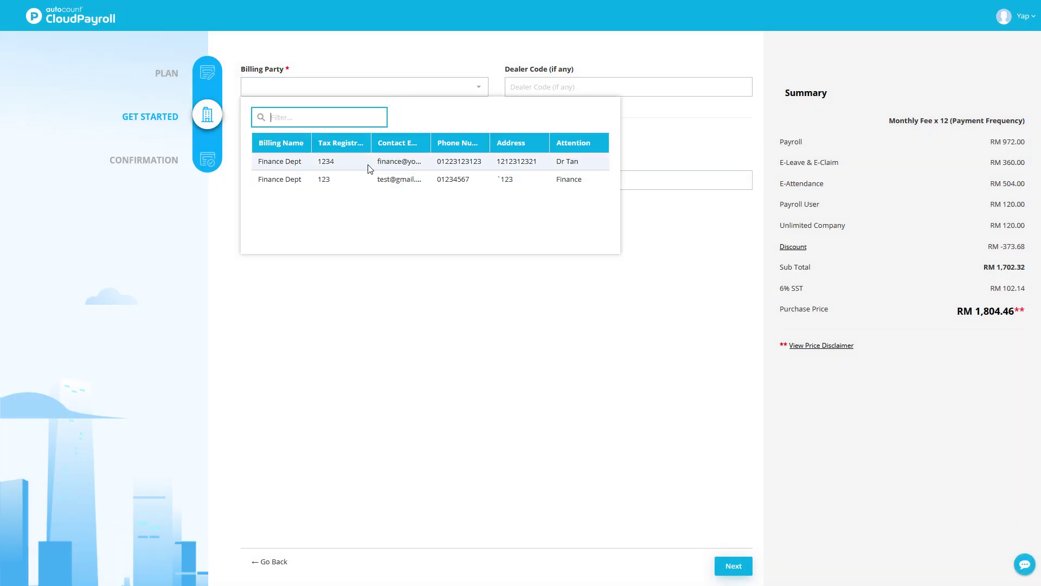
pyautogui.click(451, 180)
pyautogui.click(554, 95)
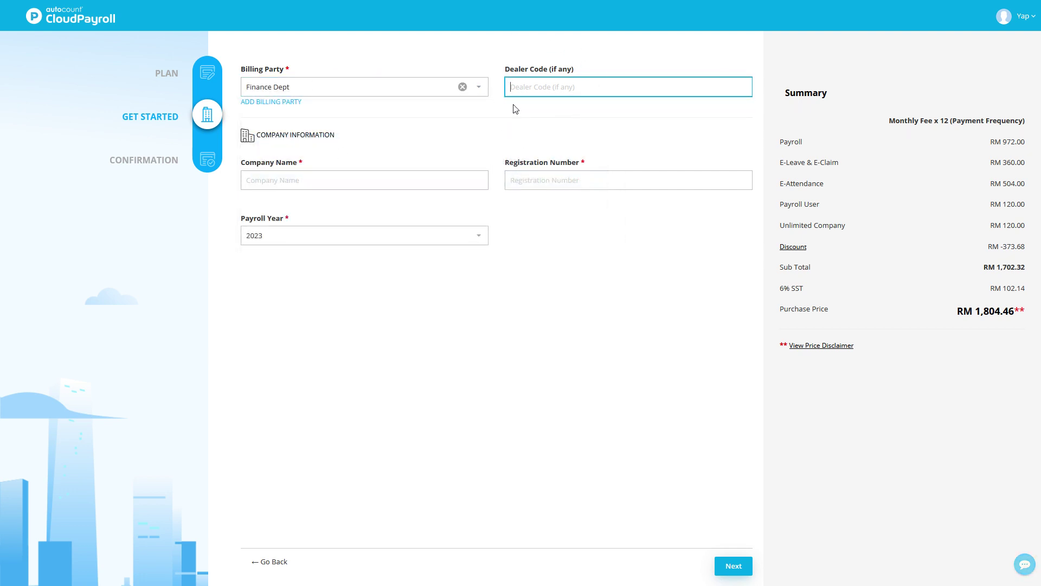
# - Enter the company name Test Comp and registration number 123-s, and continue to the subscription confirmation
pyautogui.click(394, 189)
pyautogui.write('Test Comp')
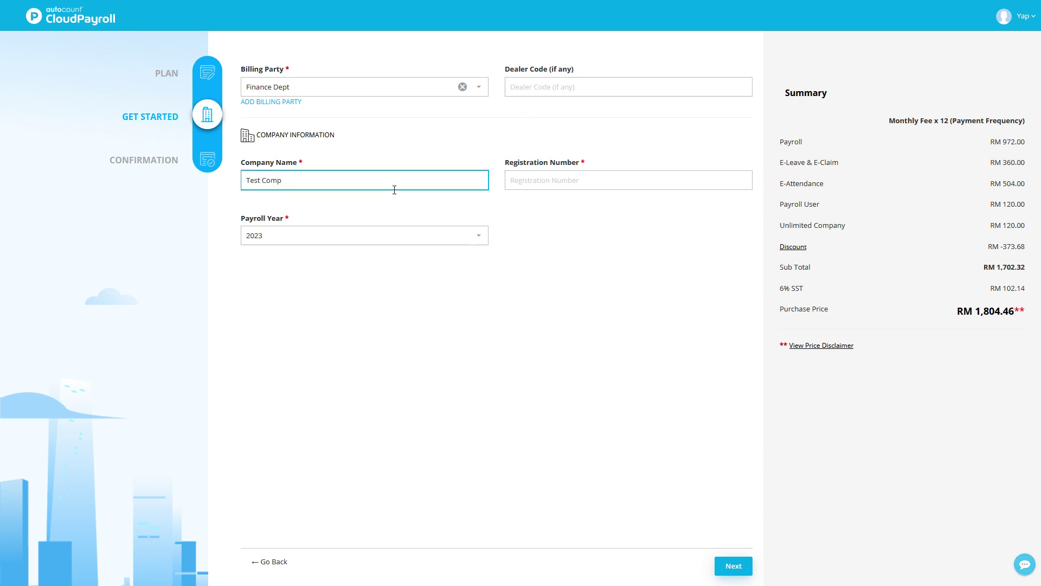
pyautogui.press('Tab')
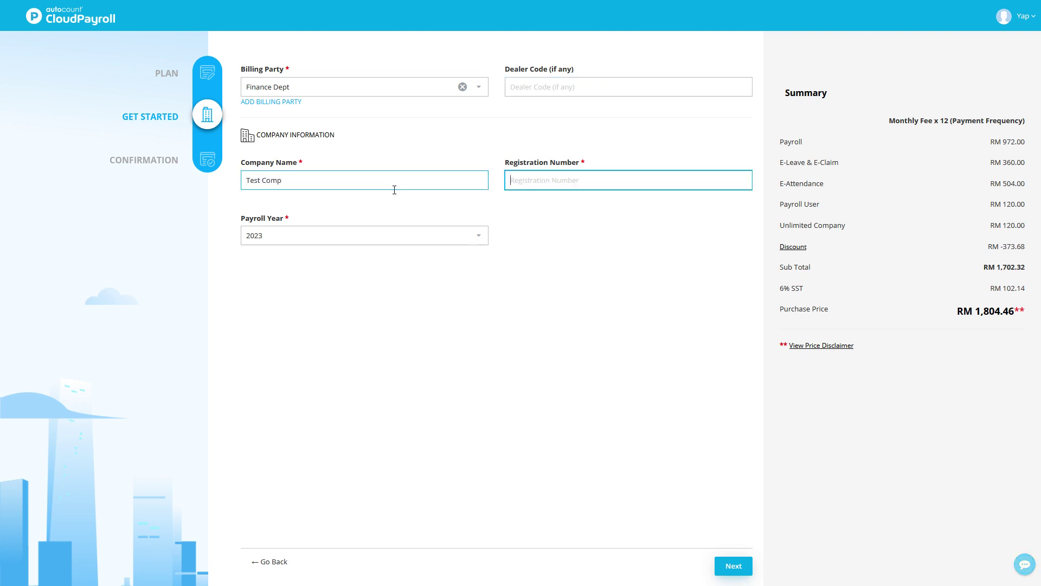
pyautogui.write('123-s')
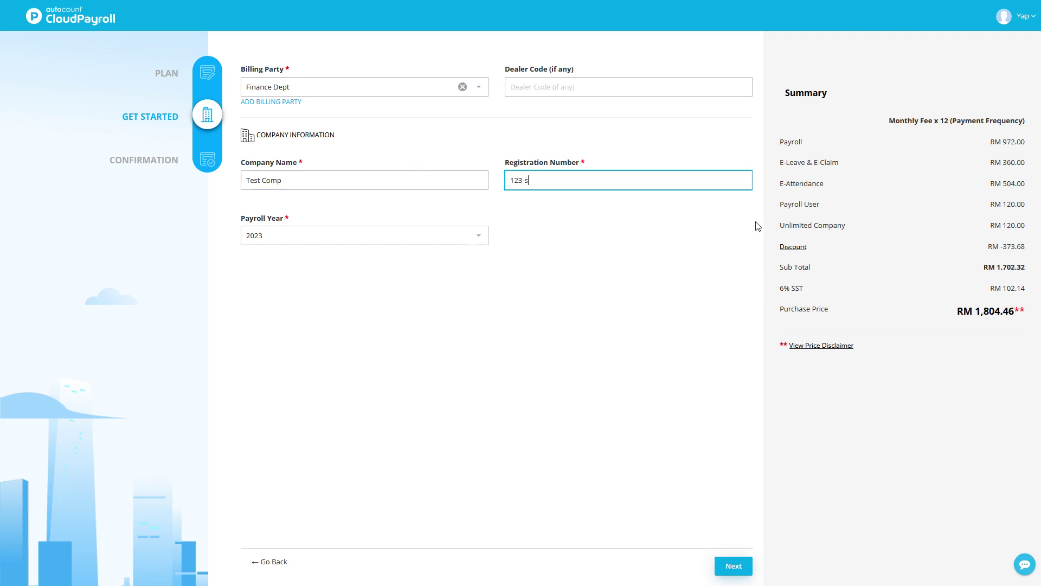
pyautogui.click(721, 567)
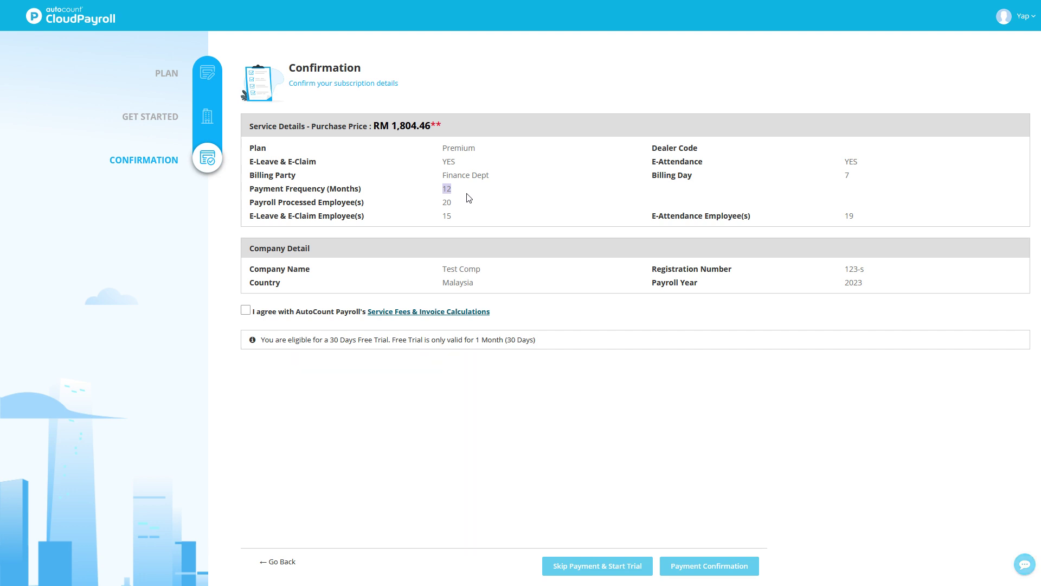
# - Review the employee headcounts and free trial notice, and agree to the Service Fees & Invoice Calculations
pyautogui.doubleClick(448, 204)
pyautogui.doubleClick(453, 218)
pyautogui.doubleClick(850, 216)
pyautogui.click(863, 217)
pyautogui.click(246, 310)
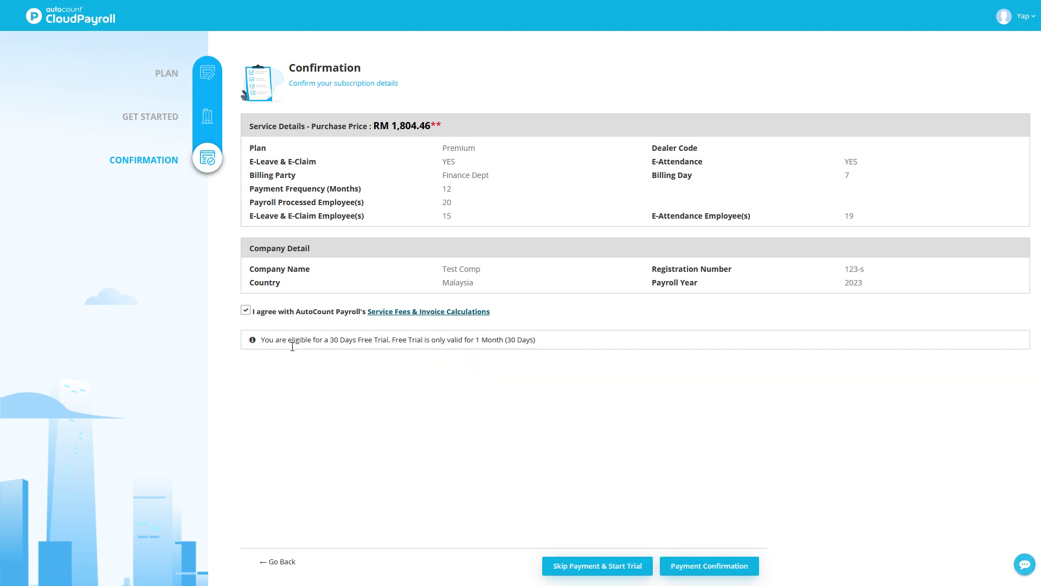
pyautogui.moveTo(328, 341); pyautogui.dragTo(395, 345)
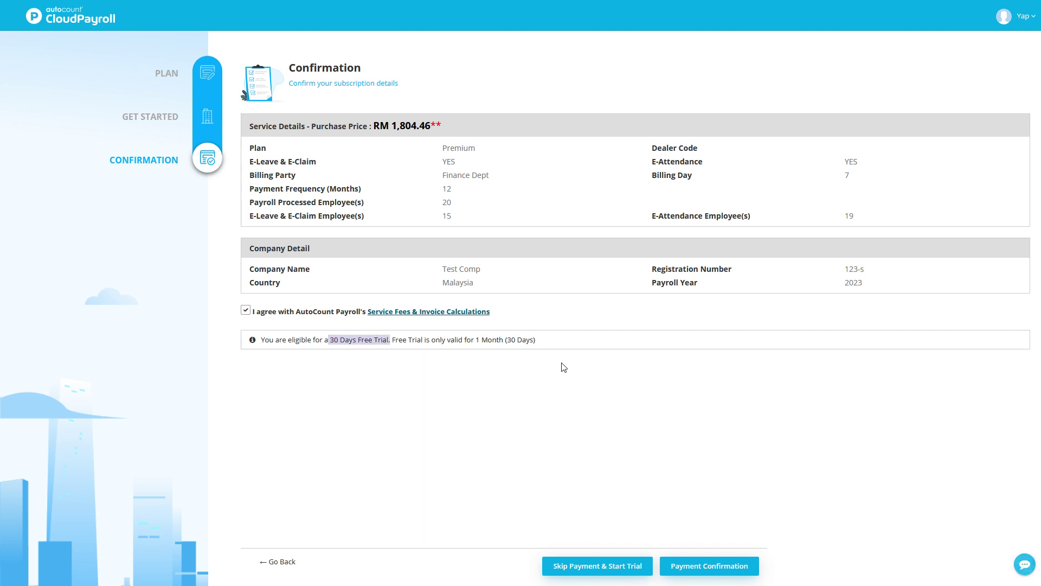
pyautogui.click(550, 348)
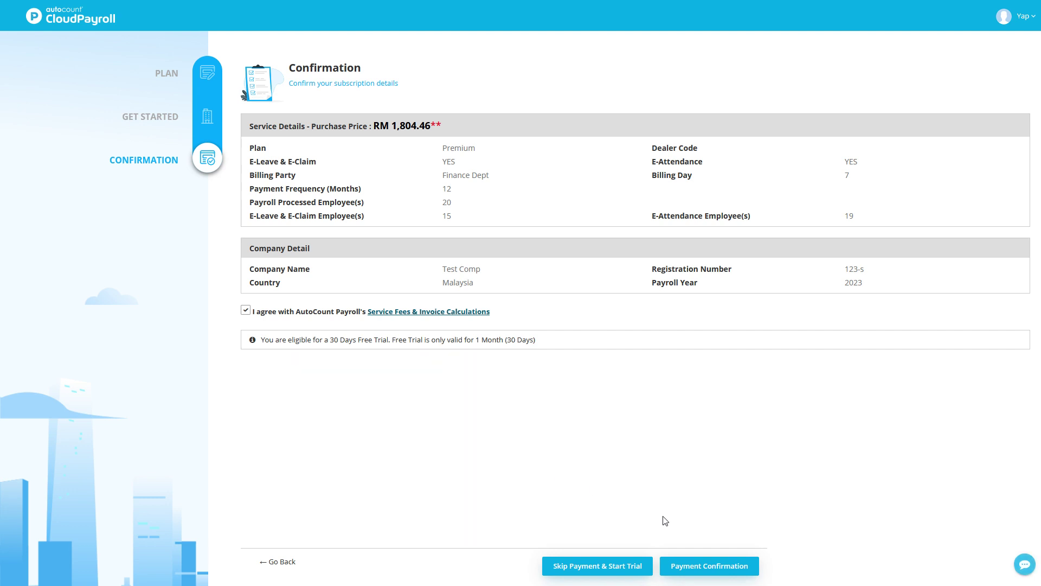
# - Open the payment confirmation, check the subscription duration, and confirm to proceed to payment
pyautogui.click(714, 577)
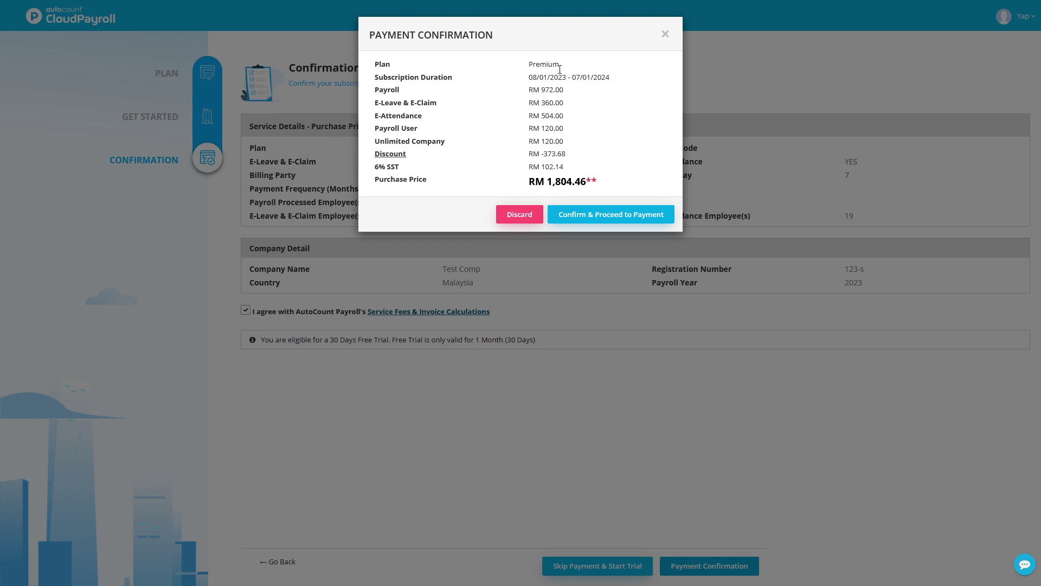
pyautogui.moveTo(530, 77); pyautogui.dragTo(623, 77)
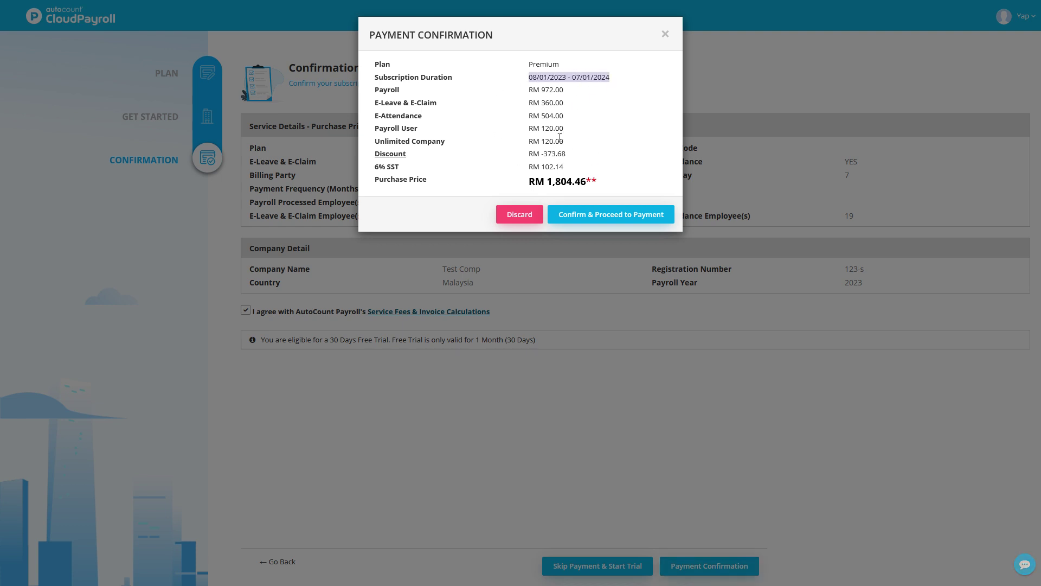
pyautogui.click(594, 223)
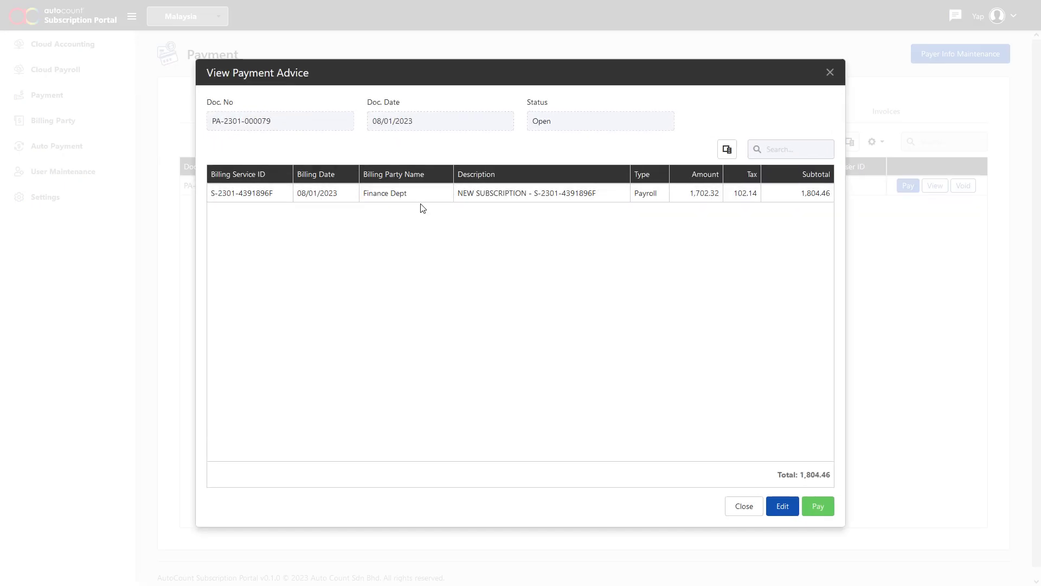
# - Start paying the new subscription's payment advice, look through the payment methods including E-Wallet, and choose Credit / Debit Card
pyautogui.click(818, 506)
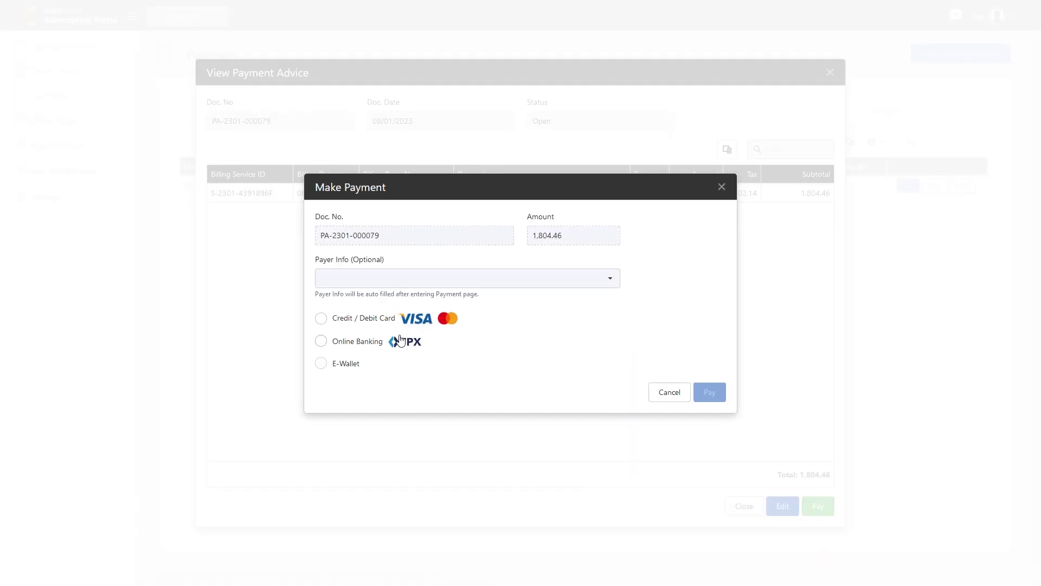
pyautogui.click(368, 323)
pyautogui.click(357, 345)
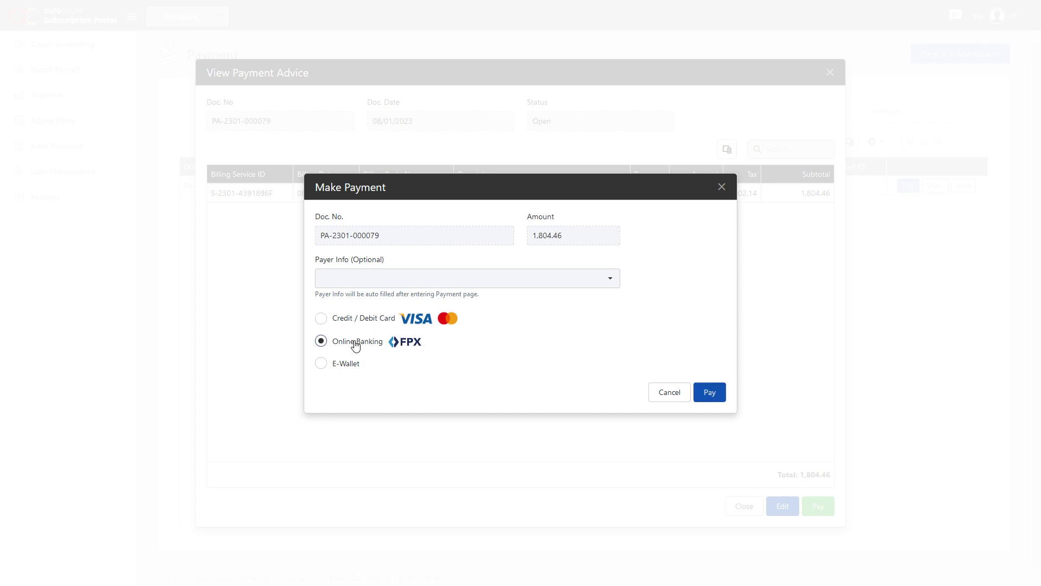
pyautogui.click(350, 369)
pyautogui.click(357, 383)
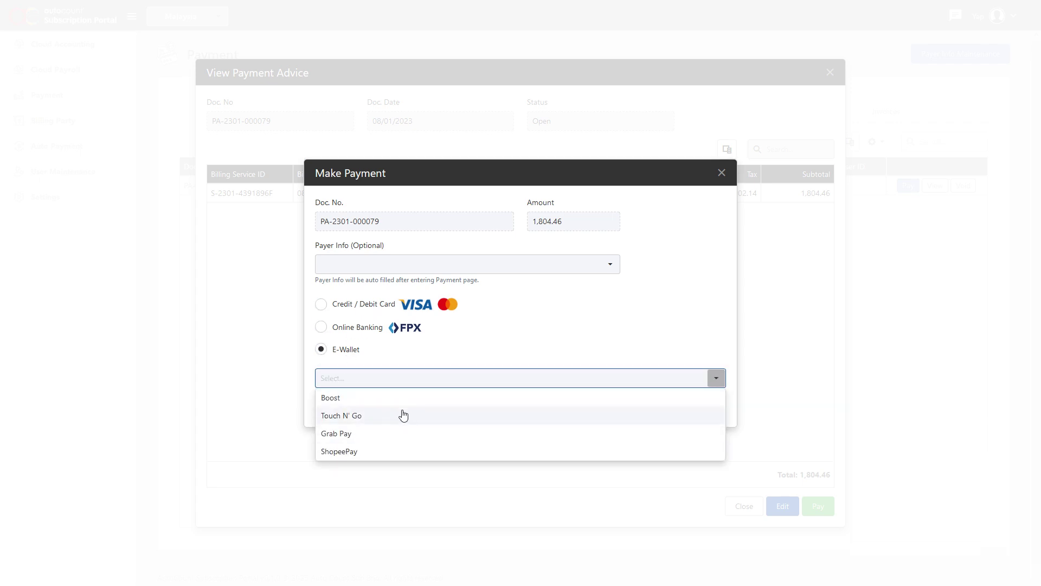
pyautogui.click(436, 304)
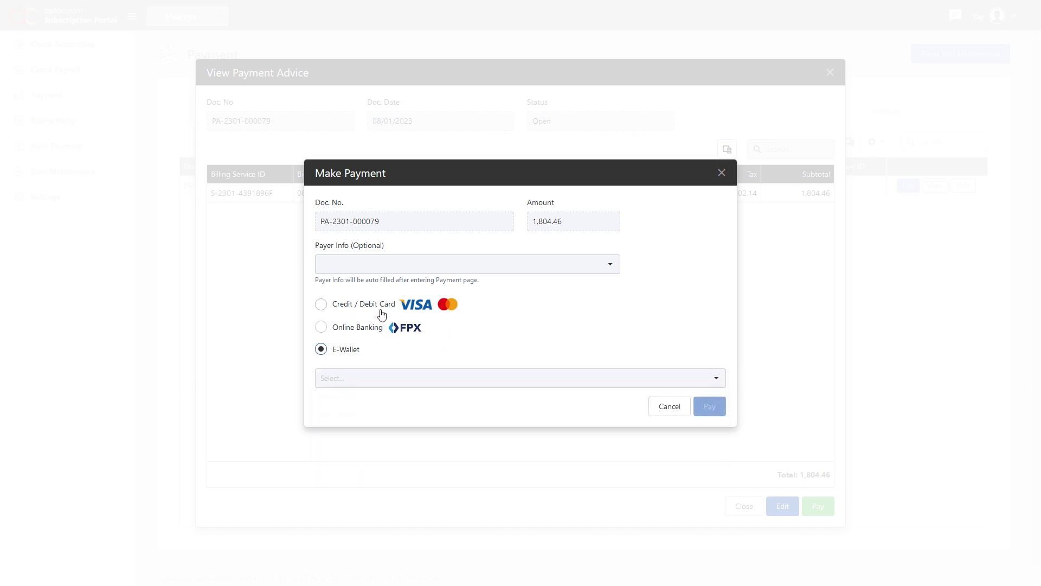
pyautogui.click(362, 307)
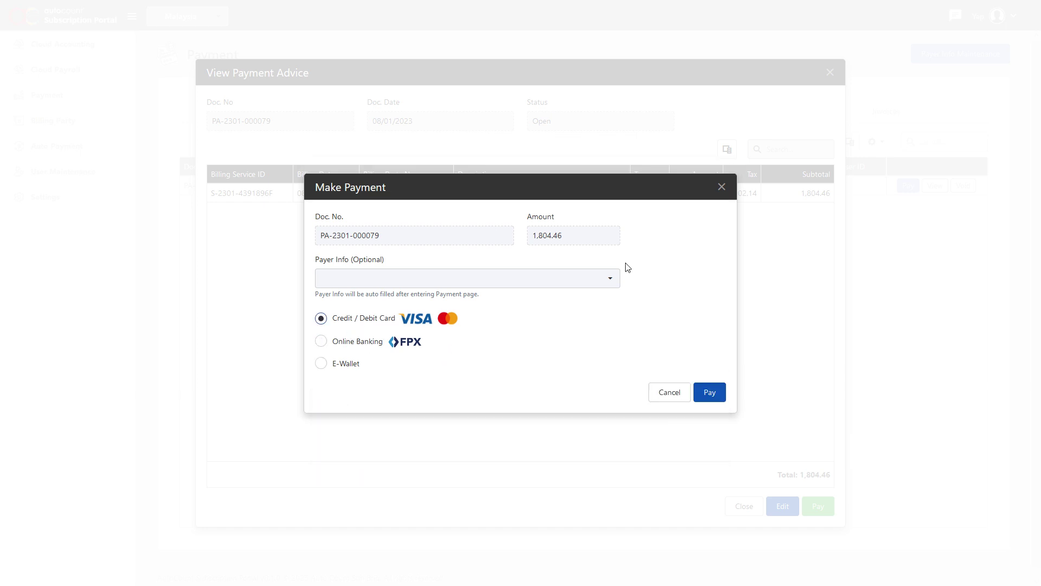